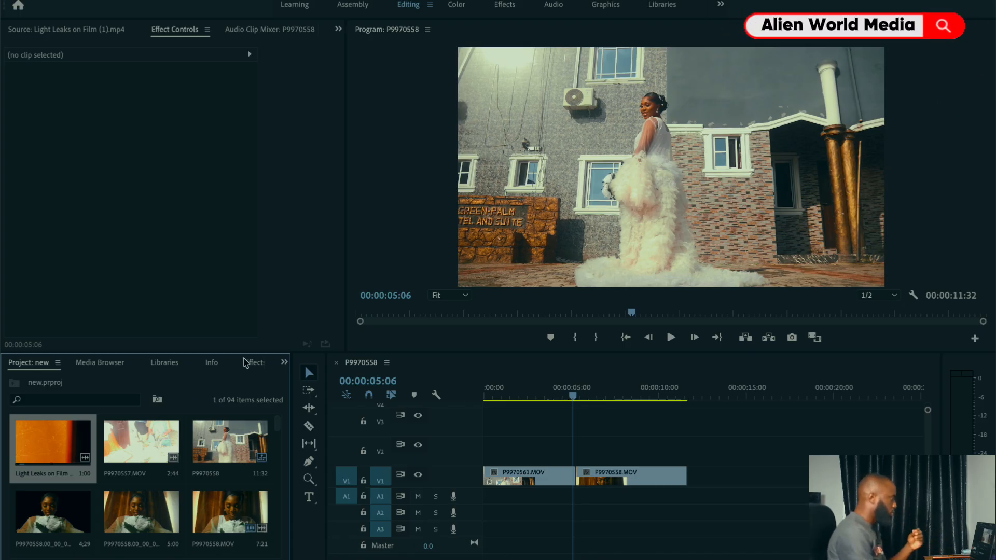
Step: Show the effects library and expand the 3D Motion group of the video transitions, collapsing the Dissolve group
left_click(257, 371)
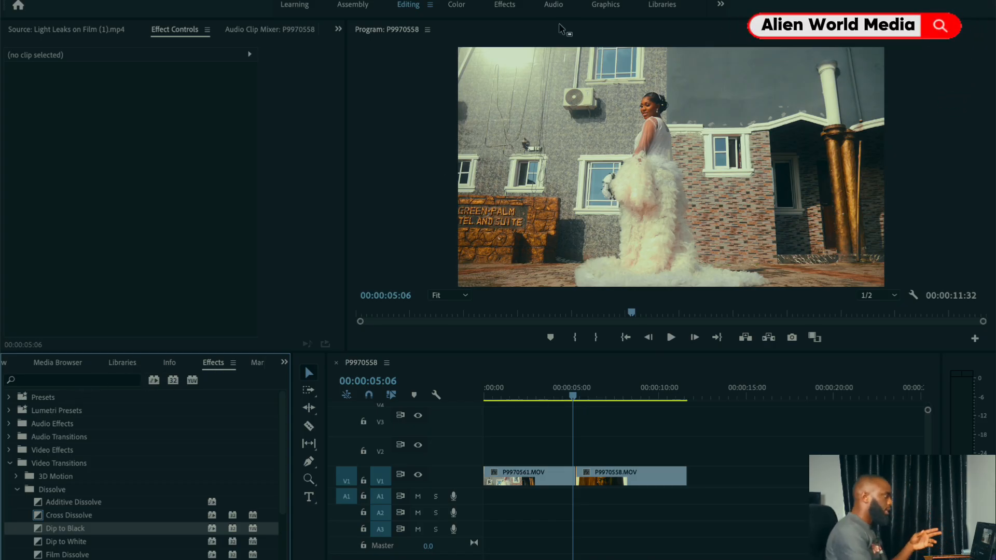
left_click(592, 24)
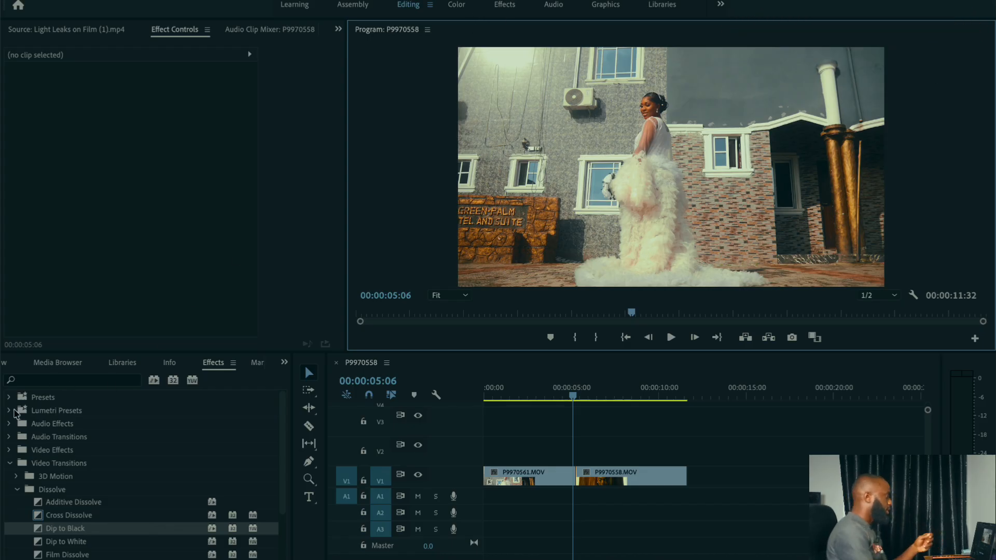
left_click(10, 463)
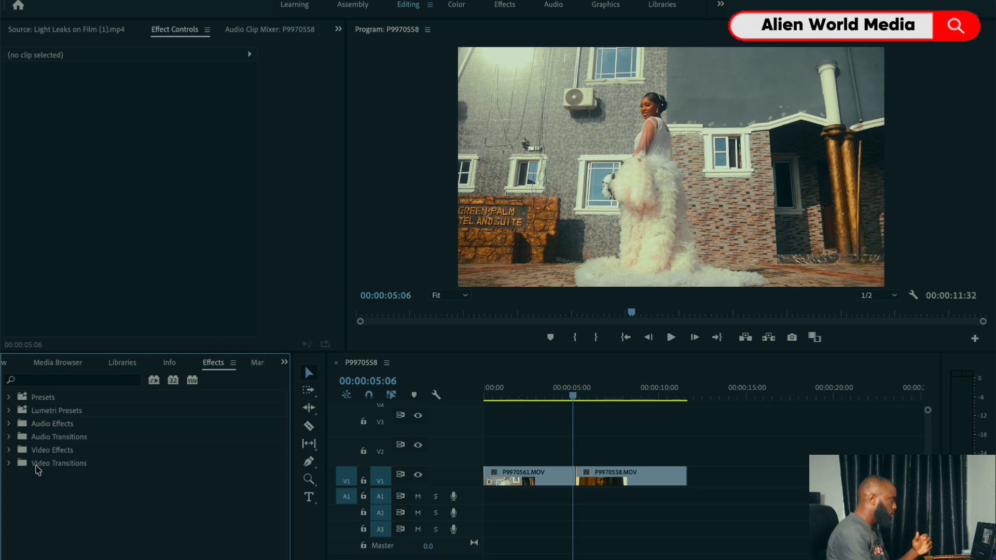
left_click(9, 464)
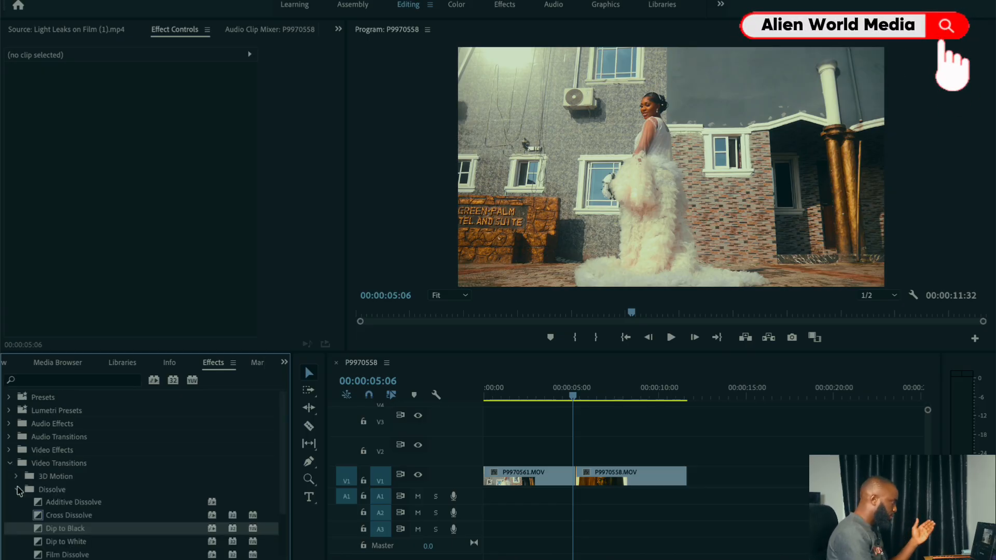
left_click(17, 489)
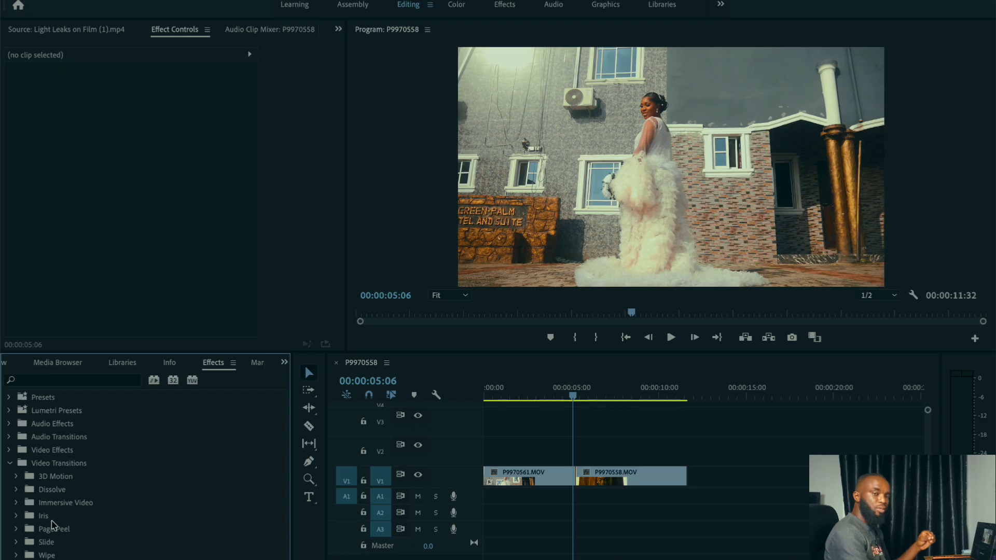
left_click(16, 477)
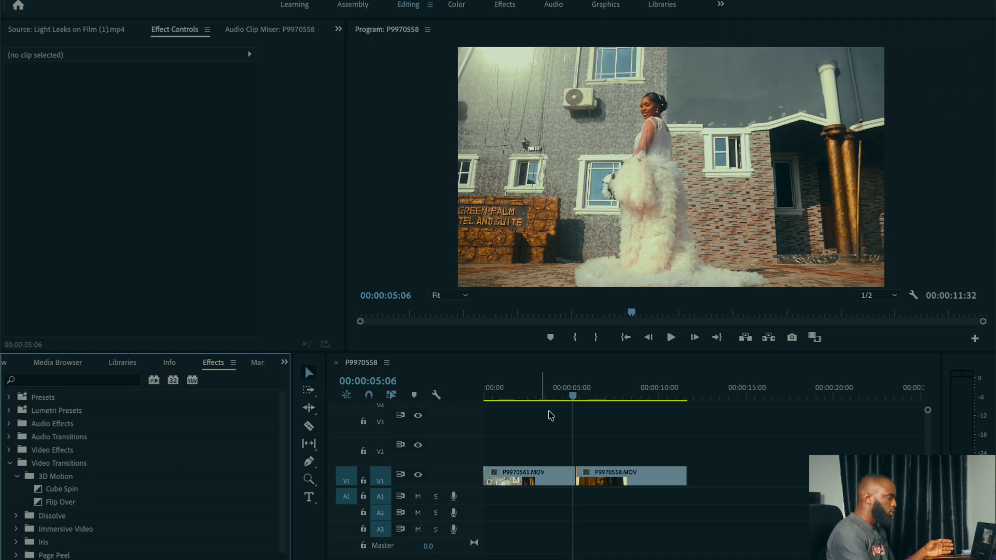
Step: Apply the Cube Spin transition at the cut between P9970561.MOV and P9970558.MOV on V1
left_click_drag(571, 405, 566, 404)
key("equal")
key("equal")
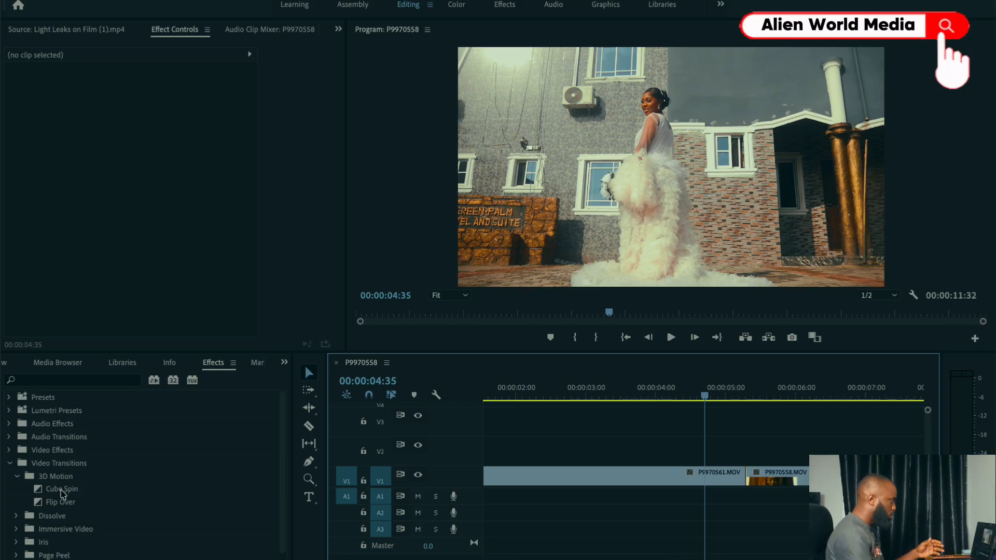
left_click_drag(61, 493, 744, 478)
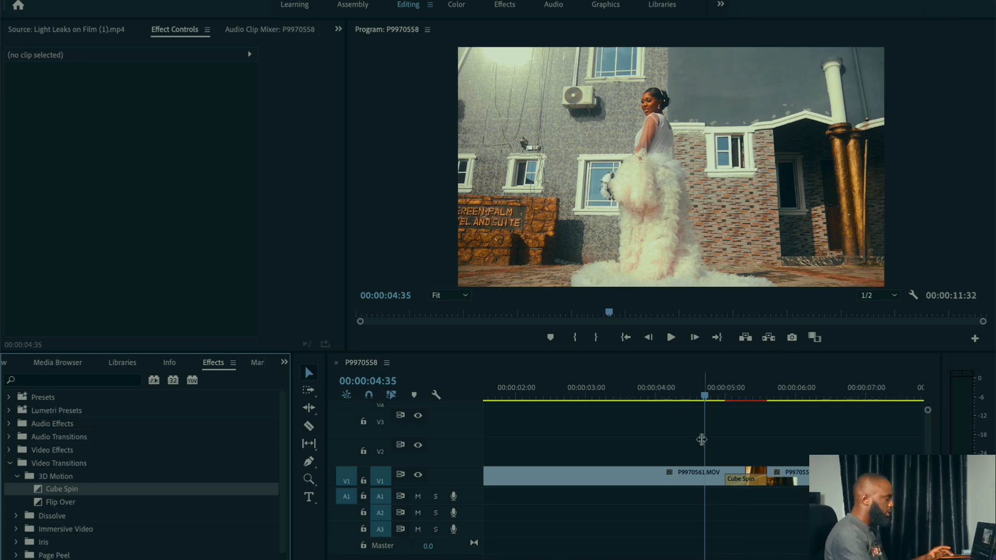
Step: Play the sequence twice across the Cube Spin transition to examine how the two clips change over
key("space")
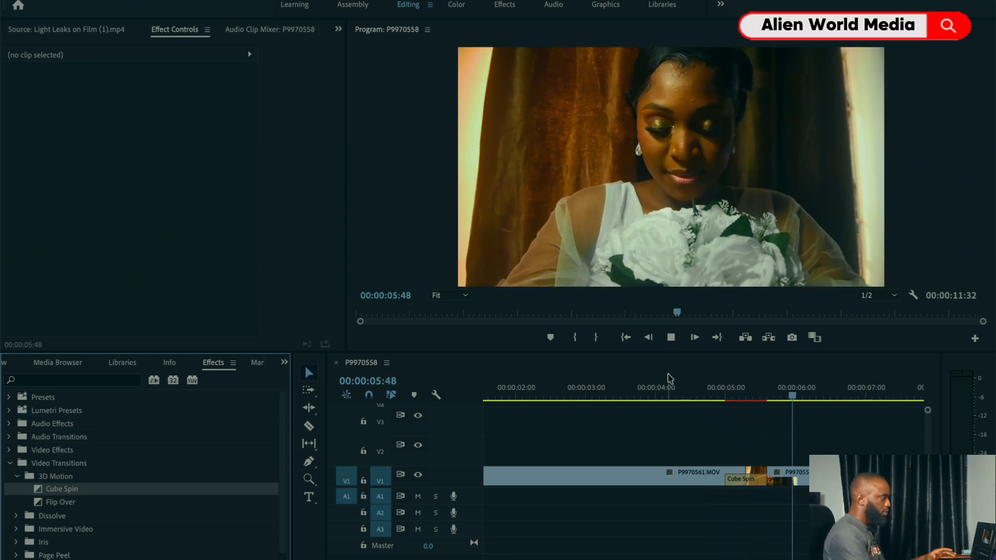
key("space")
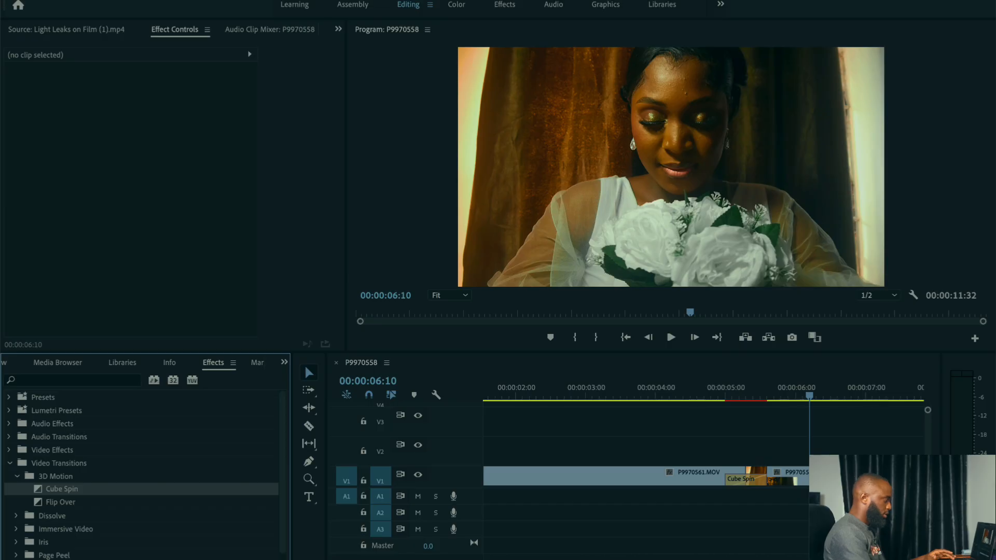
left_click(532, 431)
key("minus")
key("minus")
key("minus")
key("minus")
key("minus")
left_click(544, 397)
key("space")
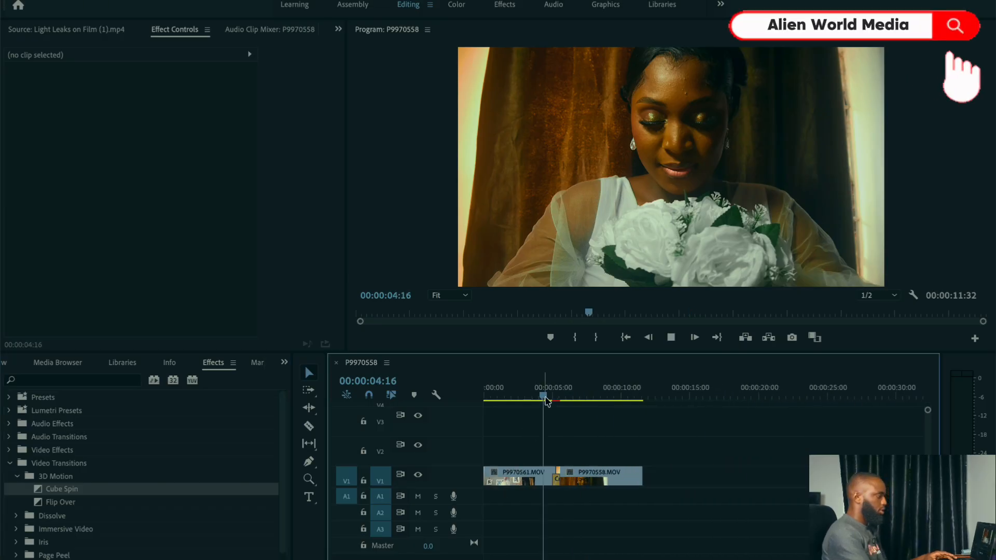
key("space")
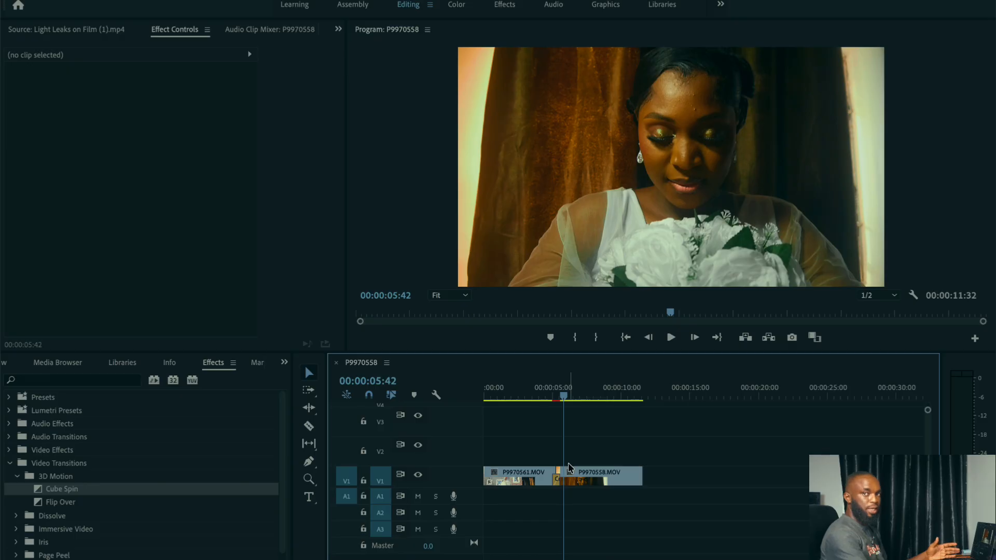
Step: Return the playhead to the sequence start and add a Dip to Black transition at the beginning of P9970561.MOV
left_click_drag(564, 399, 539, 399)
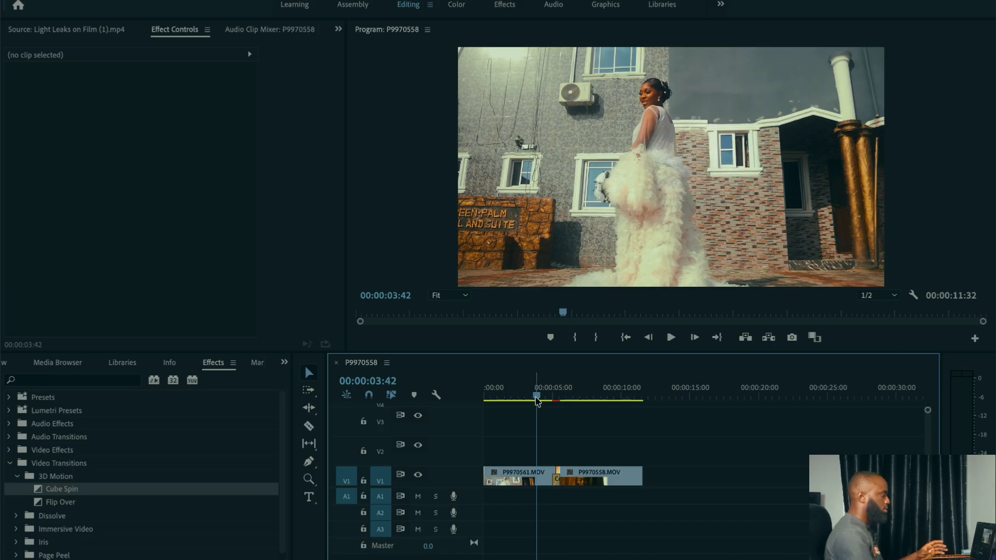
left_click_drag(537, 400, 486, 398)
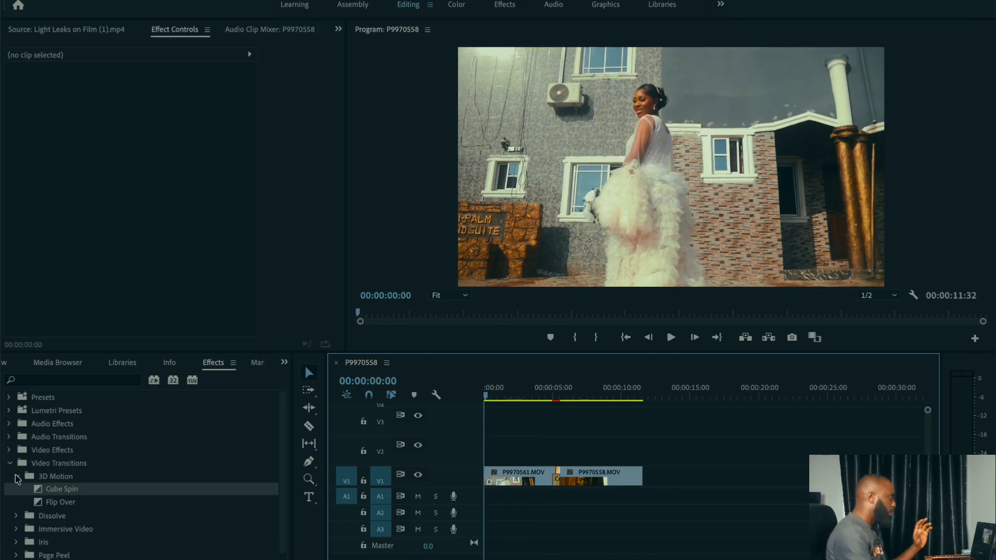
left_click(16, 476)
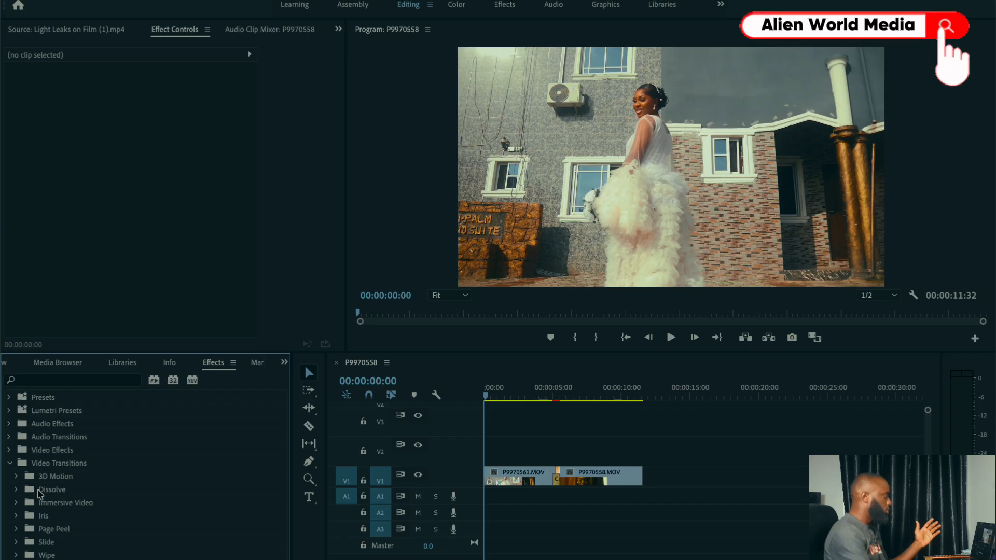
left_click(17, 490)
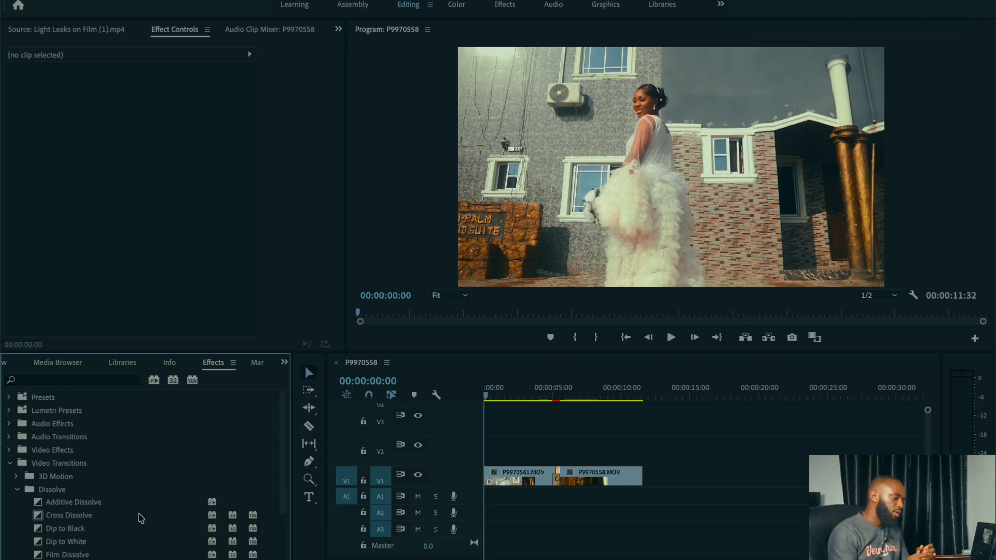
left_click(80, 534)
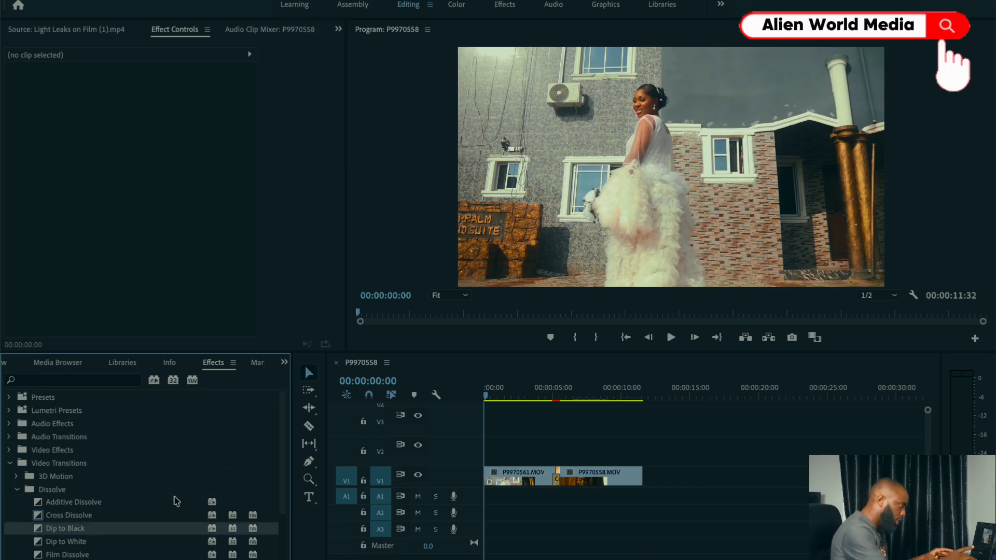
key("equal")
key("equal")
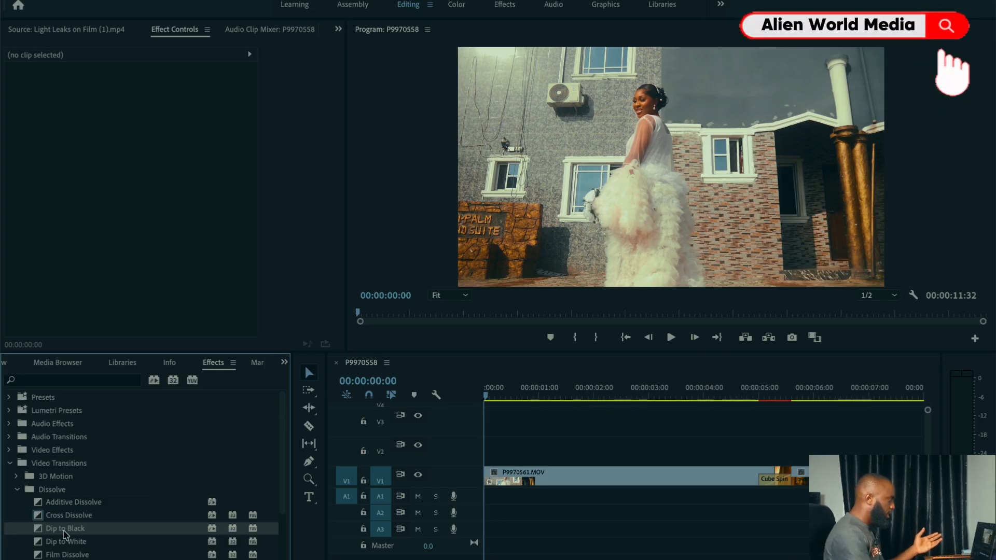
left_click_drag(63, 541, 410, 500)
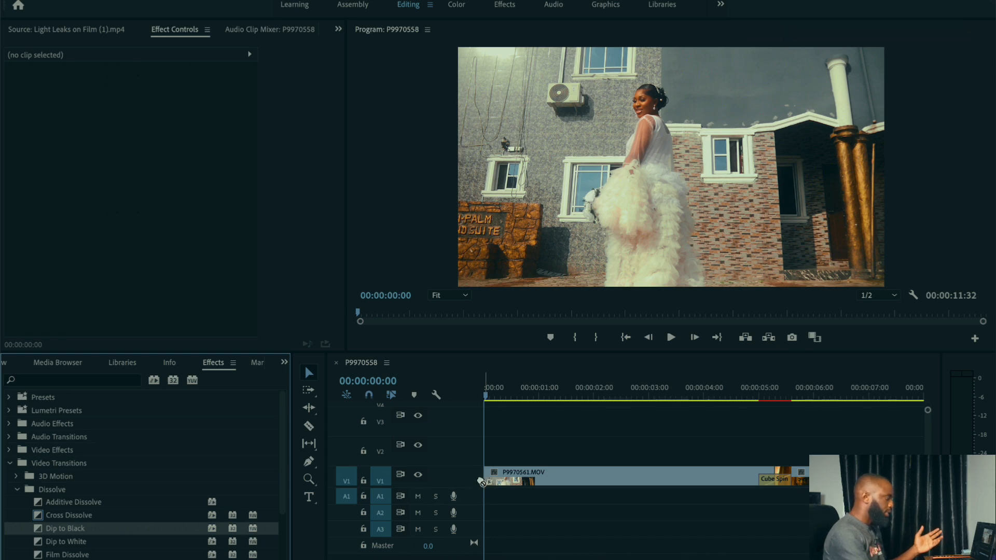
mouse_move(482, 483)
left_mouse_down()
mouse_move(493, 494)
mouse_move(490, 479)
left_mouse_up()
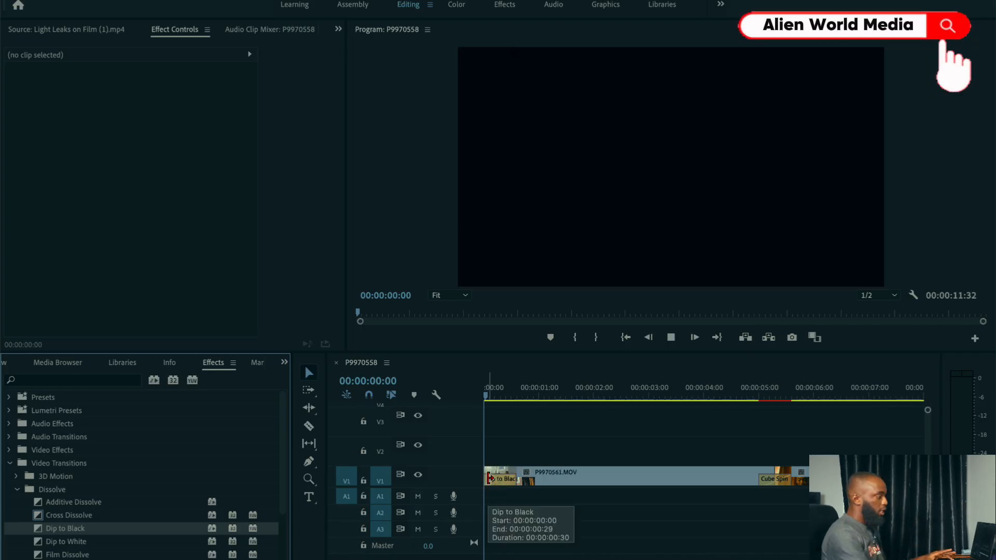
Step: Preview the opening Dip to Black, then lengthen it to 00:00:01:09 and play it again
key("space")
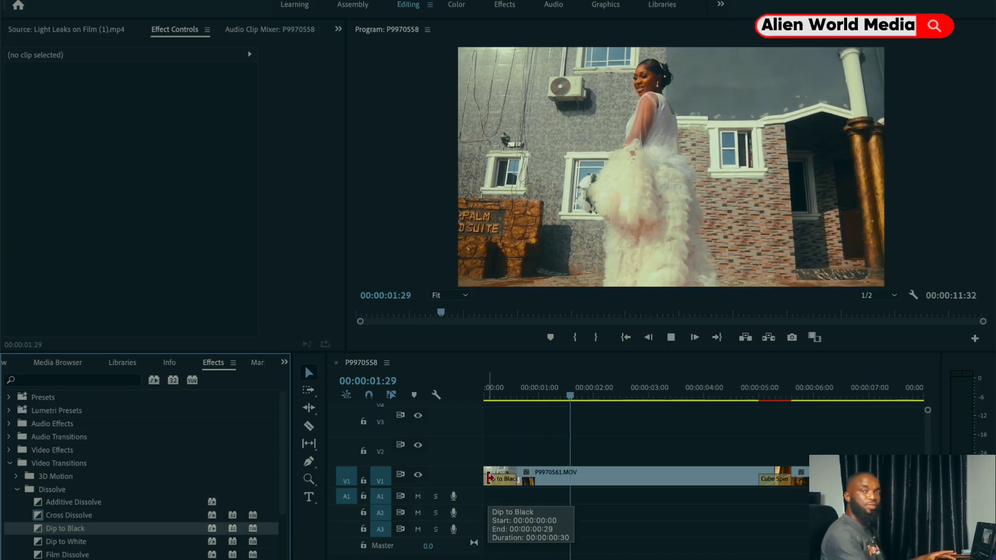
key("space")
left_click_drag(513, 477, 542, 478)
left_click(499, 397)
key("space")
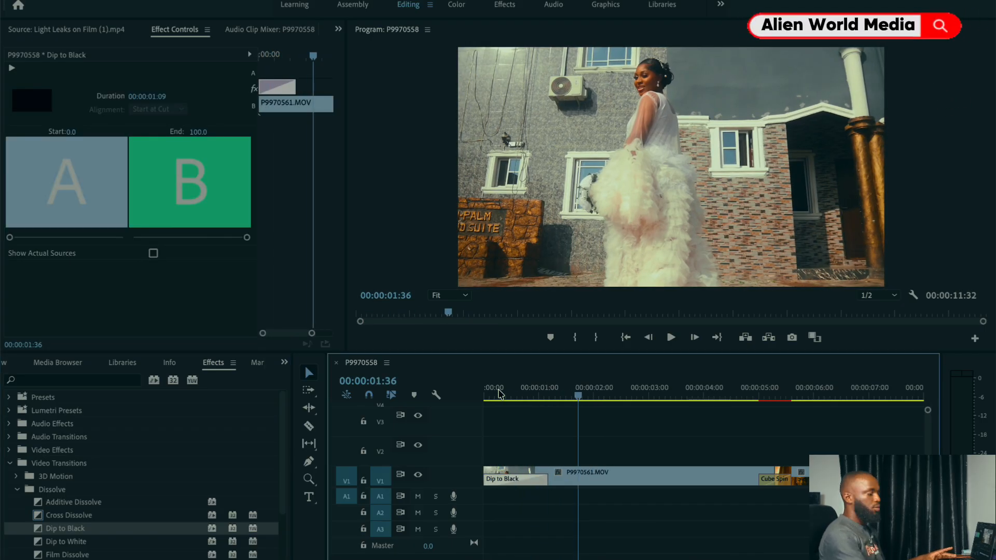
Step: Place the playhead at 00:00:04:29, shortly before the cut between the two clips
key("minus")
key("minus")
key("minus")
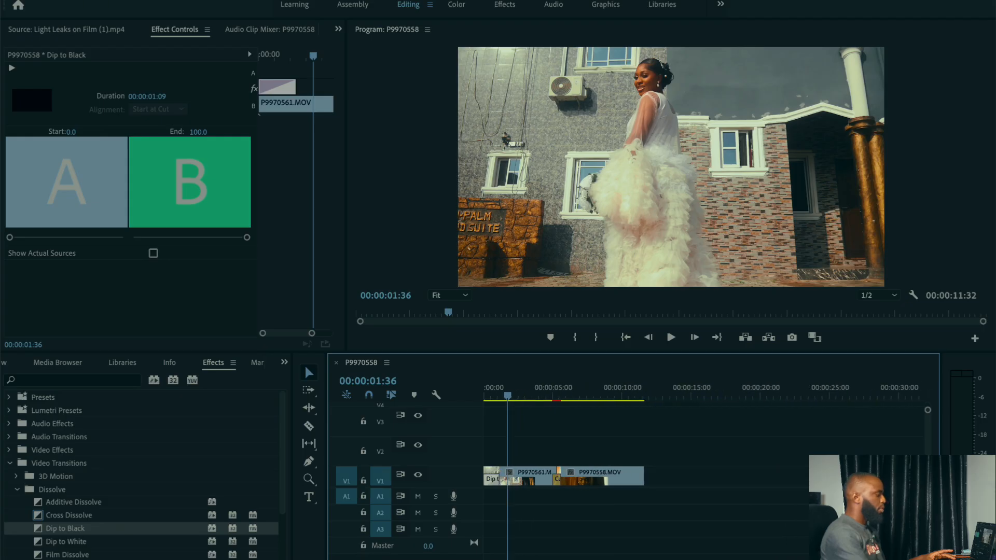
left_click(549, 399)
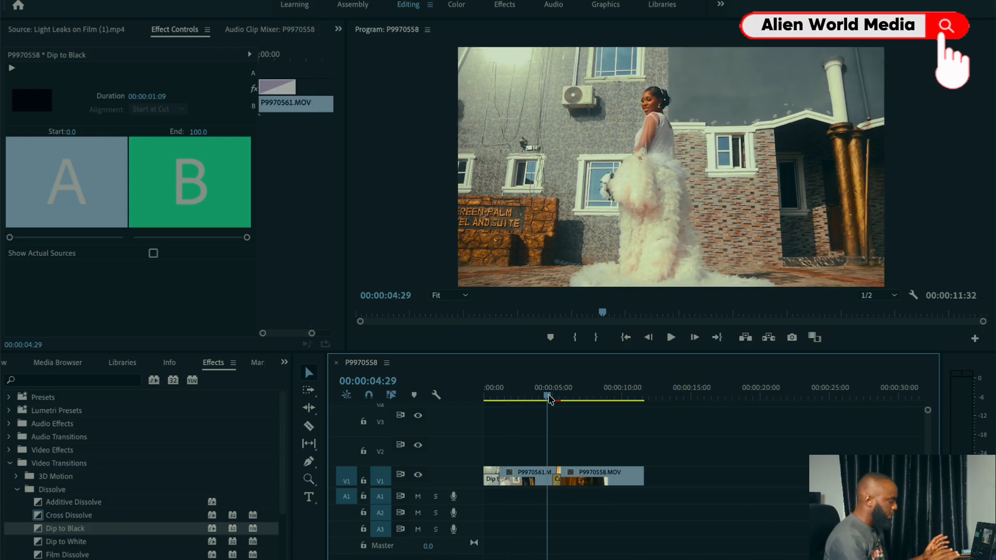
key("shift+equal")
key("equal")
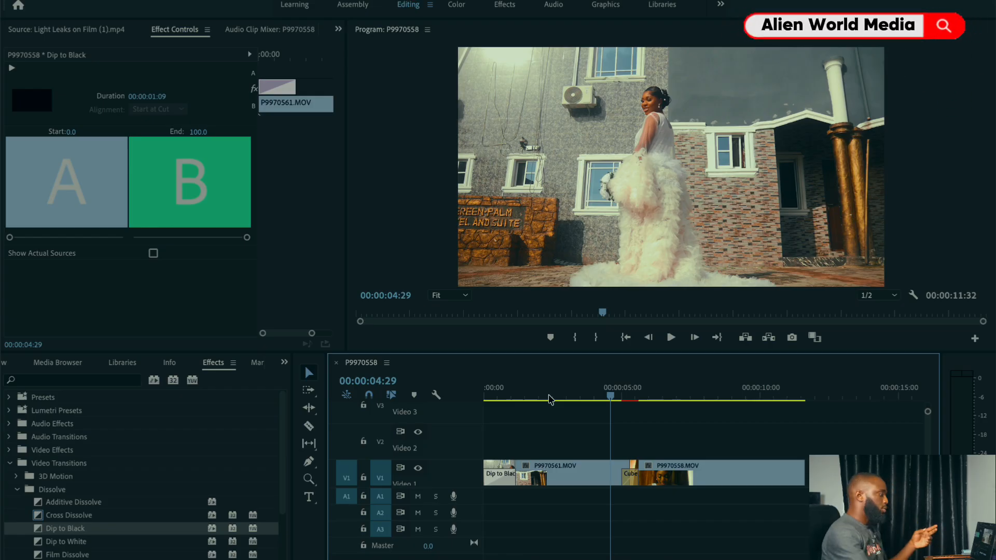
Step: Load the Light Leaks on Film (1).mp4 clip into the source monitor and delete the Cube Spin transition from the cut
left_click(5, 364)
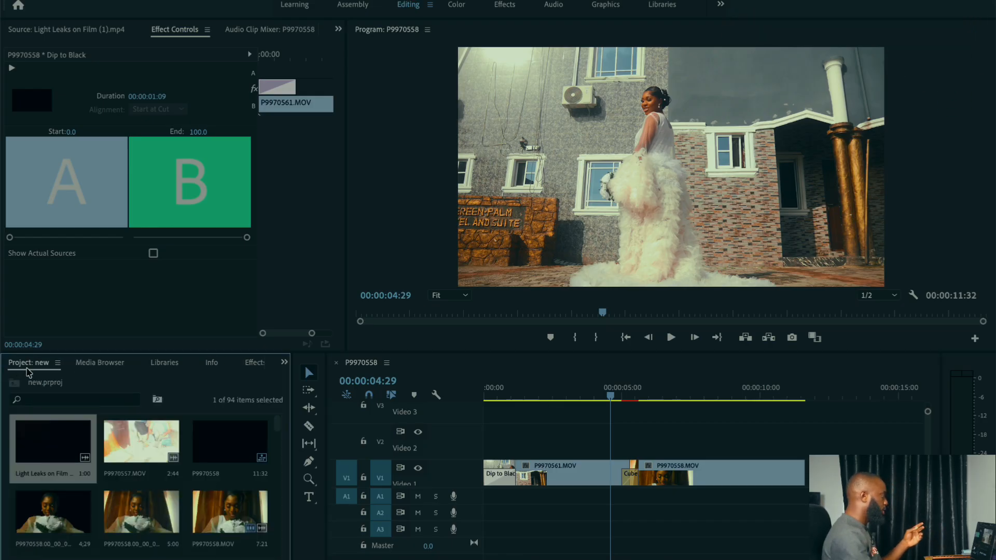
double_click(49, 456)
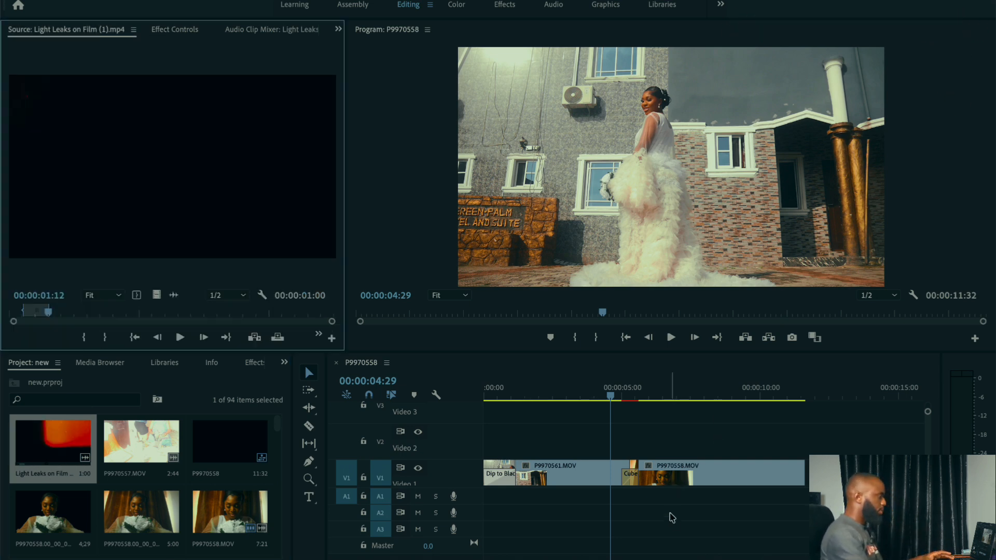
left_click(631, 480)
key("Delete")
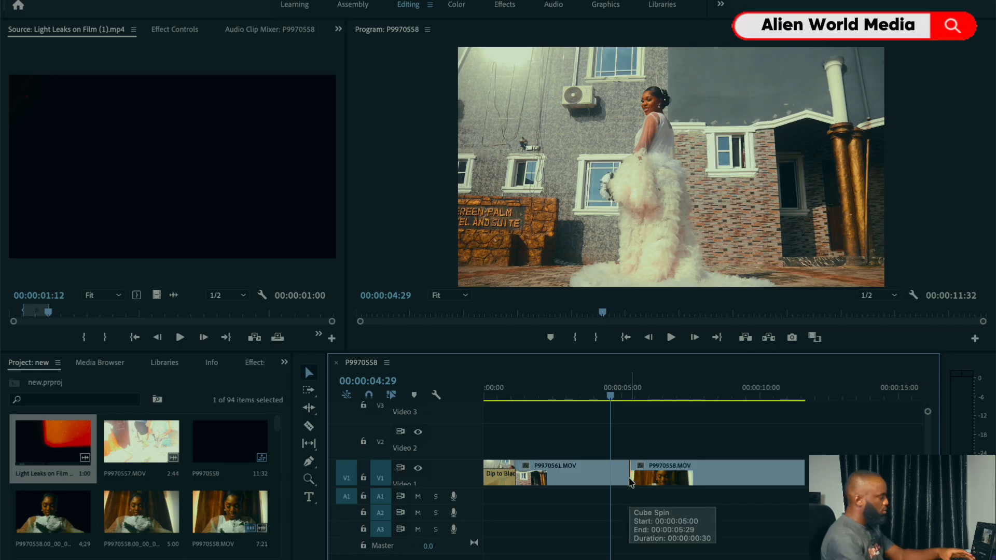
Step: Mark the light leak clip from 00:00:01:13 to 00:00:02:02 and place that section on Video 2, starting at the cut
left_click(64, 444)
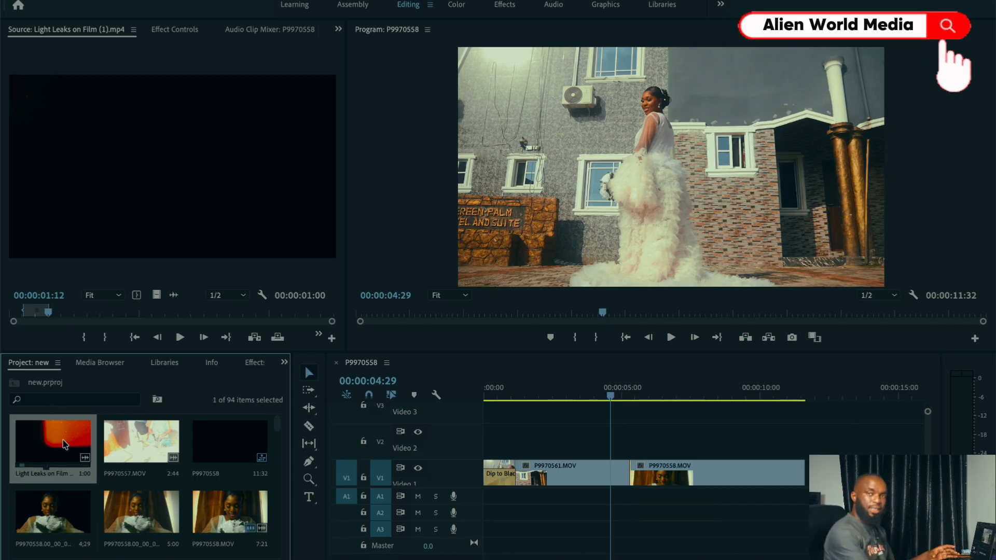
left_click(51, 313)
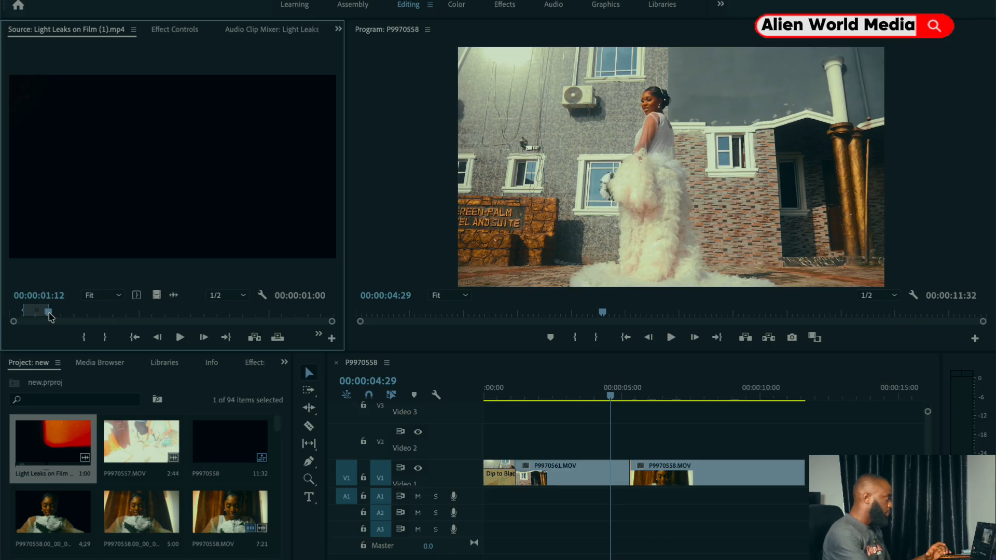
left_click_drag(51, 319, 49, 344)
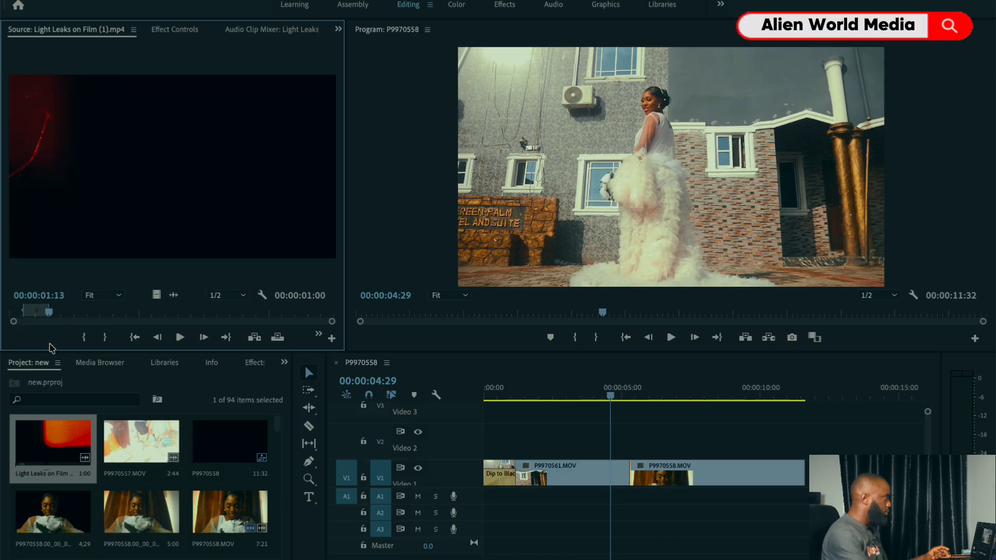
left_click(82, 342)
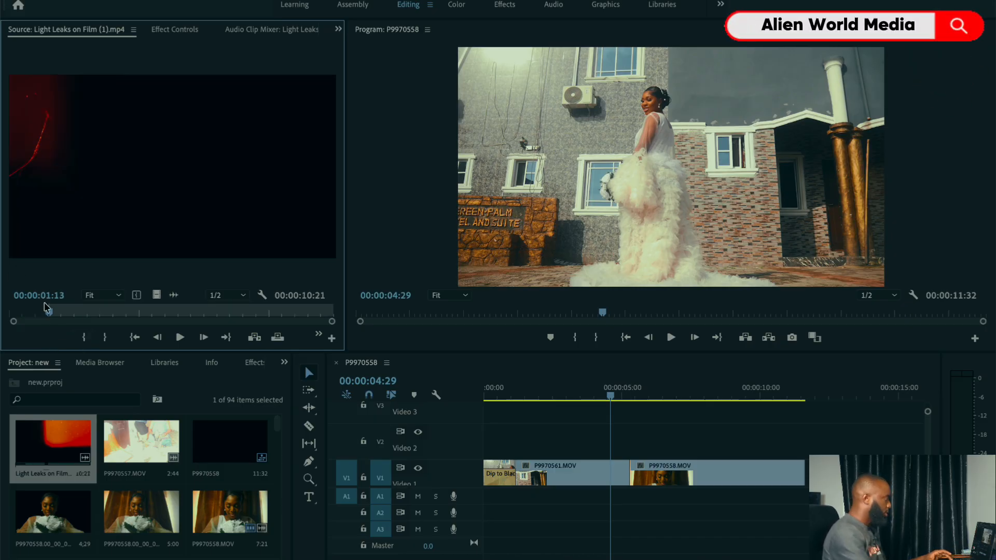
left_click_drag(51, 315, 64, 312)
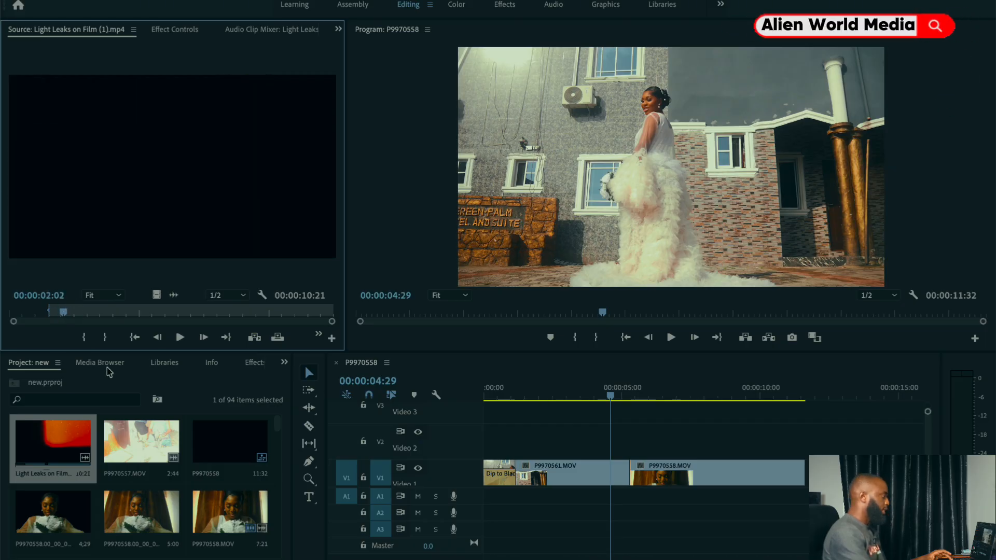
left_click(102, 337)
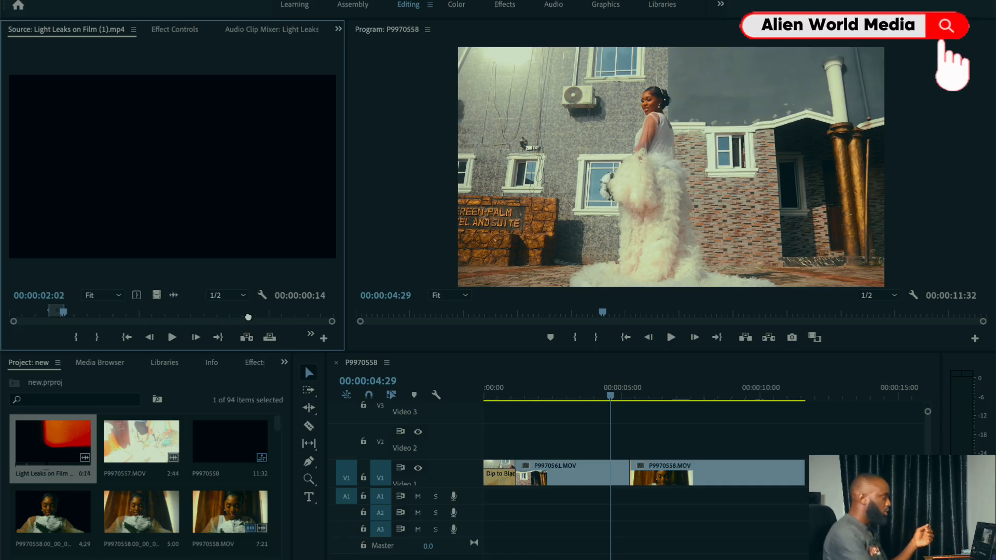
left_click_drag(537, 394, 629, 444)
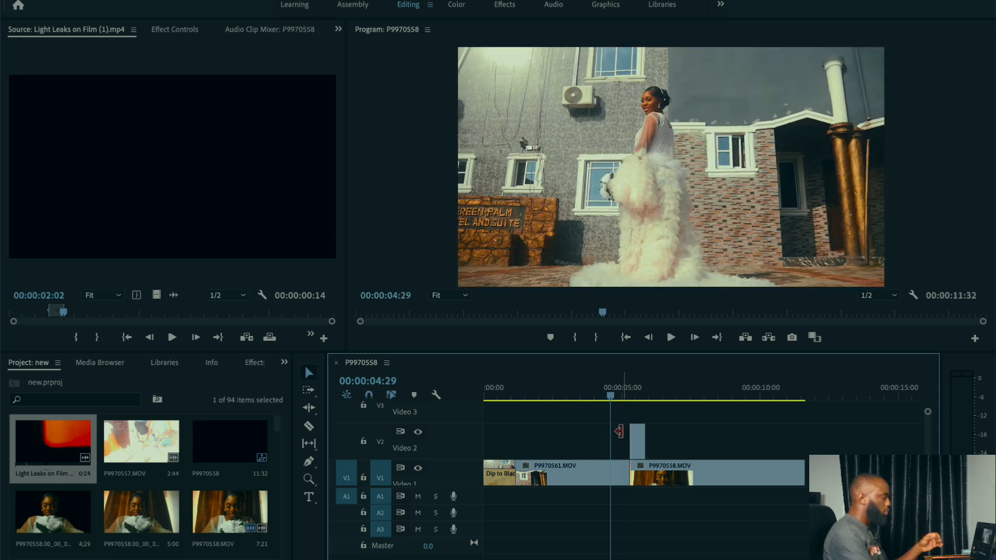
Step: Shift the light leak clip on Video 2 earlier so it spans the cut, and move the playhead to 00:00:05:05
left_click(634, 400)
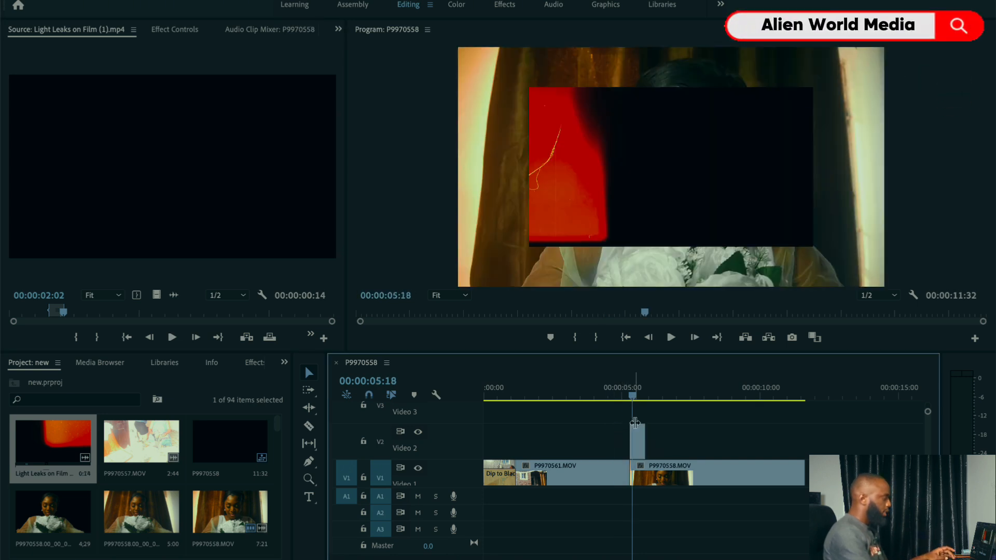
key("super+=")
key("=")
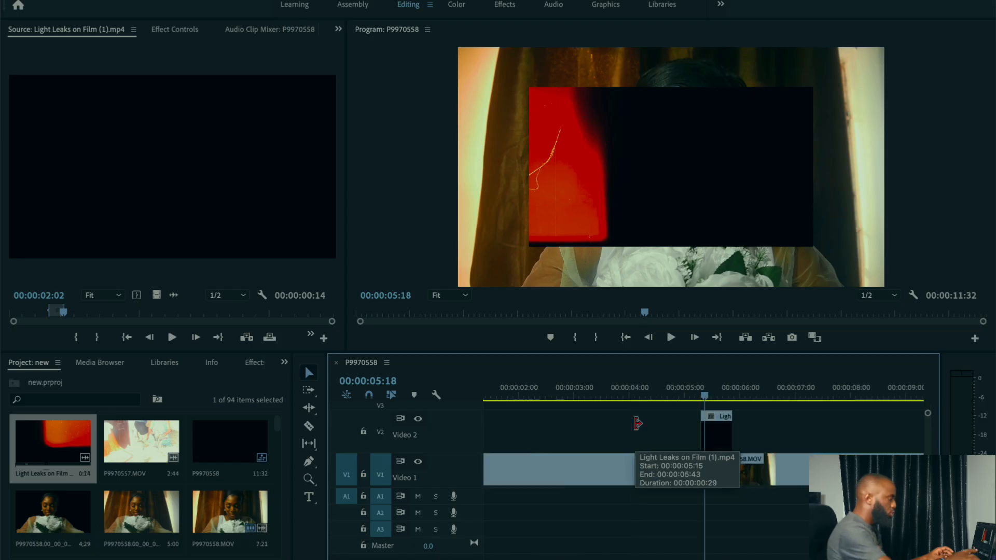
left_click_drag(706, 428, 698, 440)
left_click(692, 399)
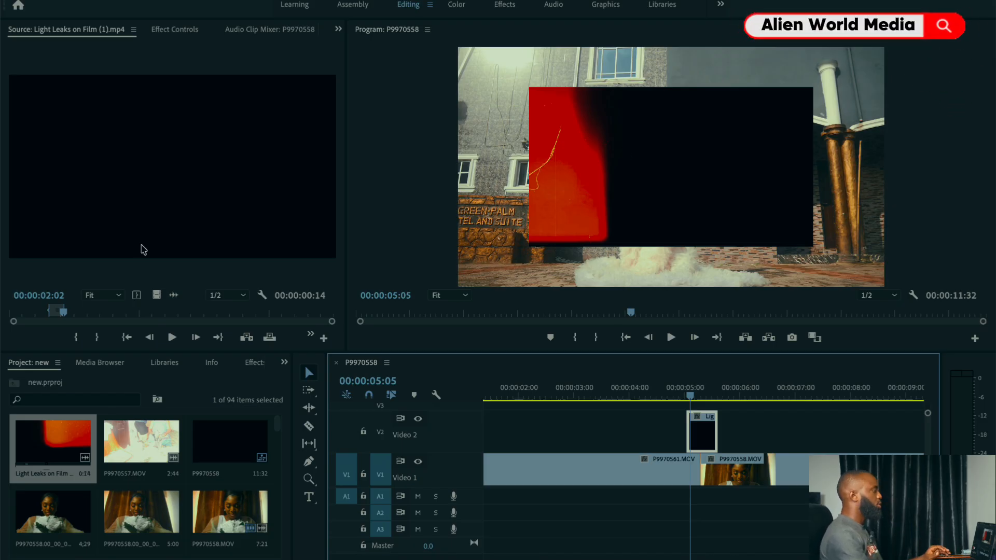
Step: Enlarge the light leak clip to a scale of 153 so it fills the frame
left_click(171, 30)
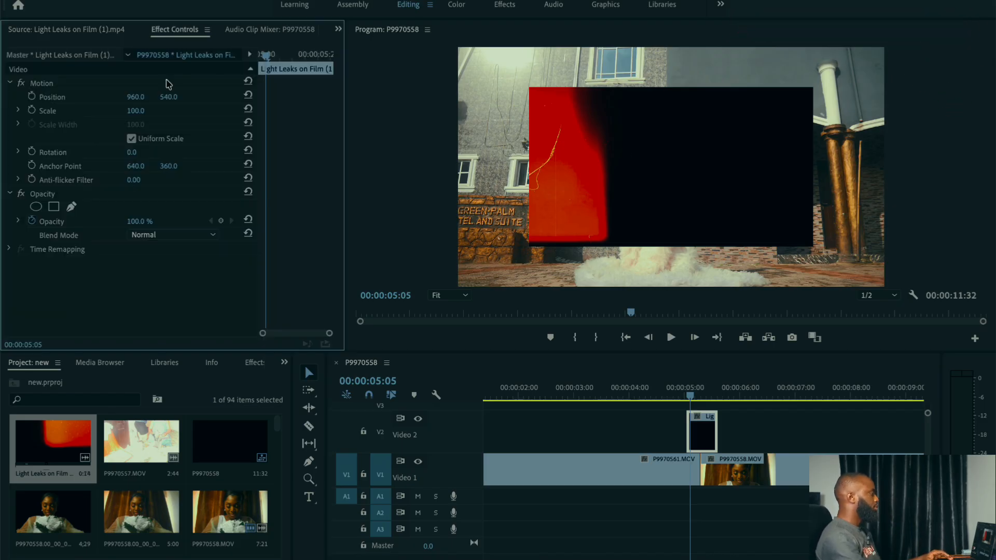
left_click(53, 112)
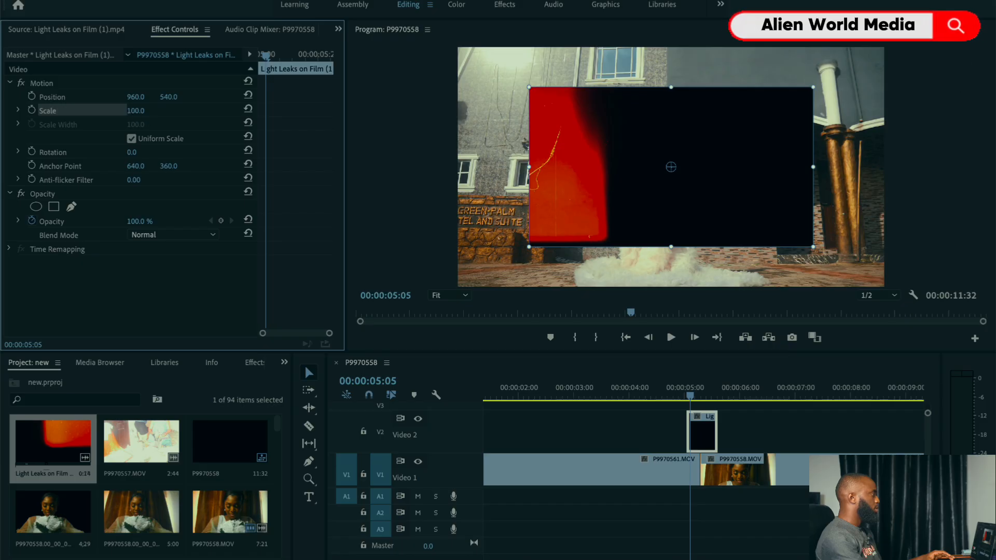
left_click_drag(135, 111, 163, 111)
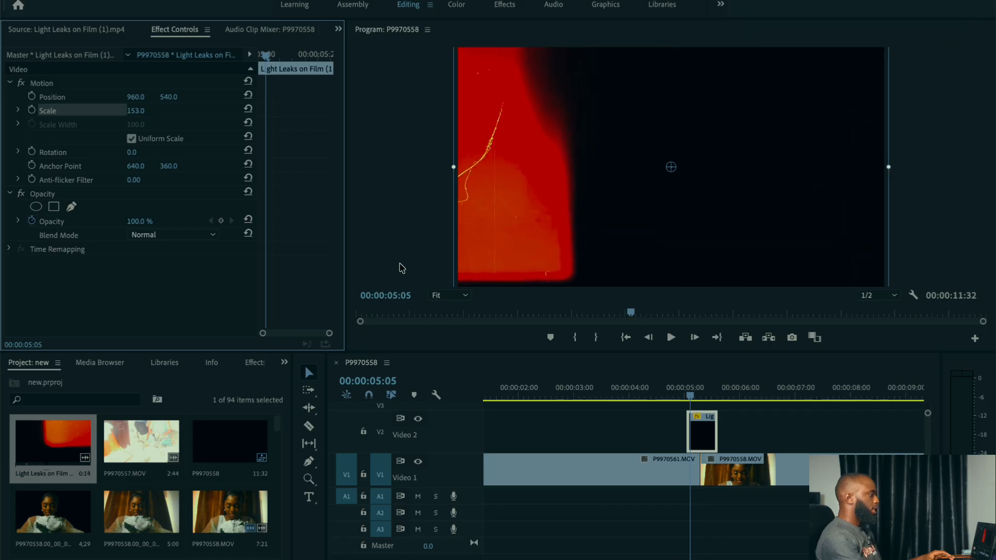
Step: Play the sequence twice from just before the enlarged light leak to check how it covers the cut
left_click(676, 392)
key("space")
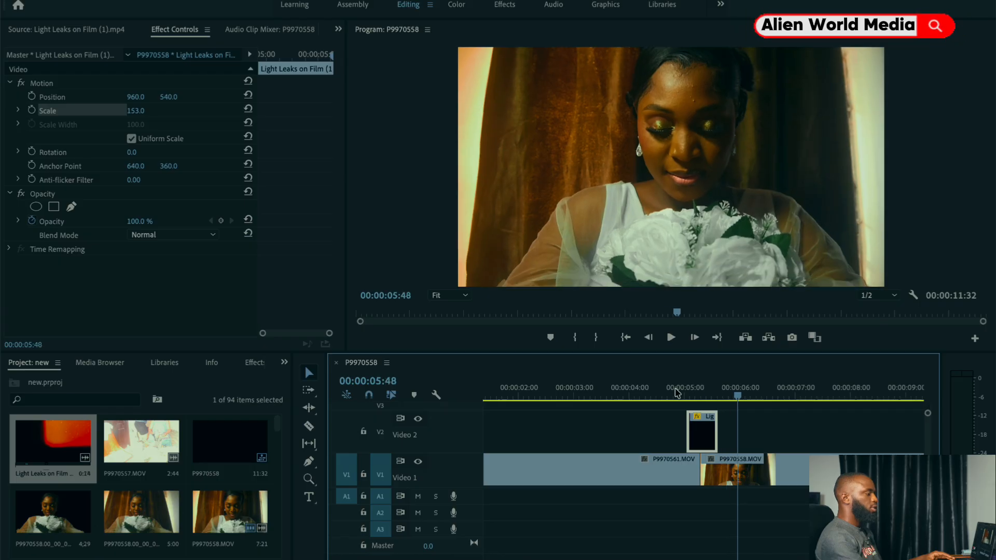
left_click(676, 392)
key("space")
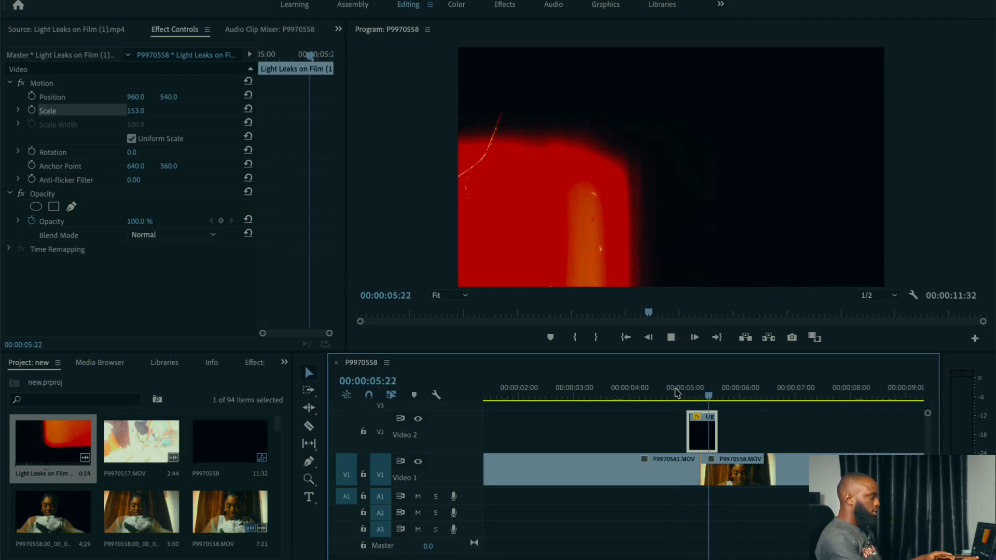
Step: Place the playhead at 00:00:05:04 and set the light leak clip's blend mode to Screen
left_click(690, 396)
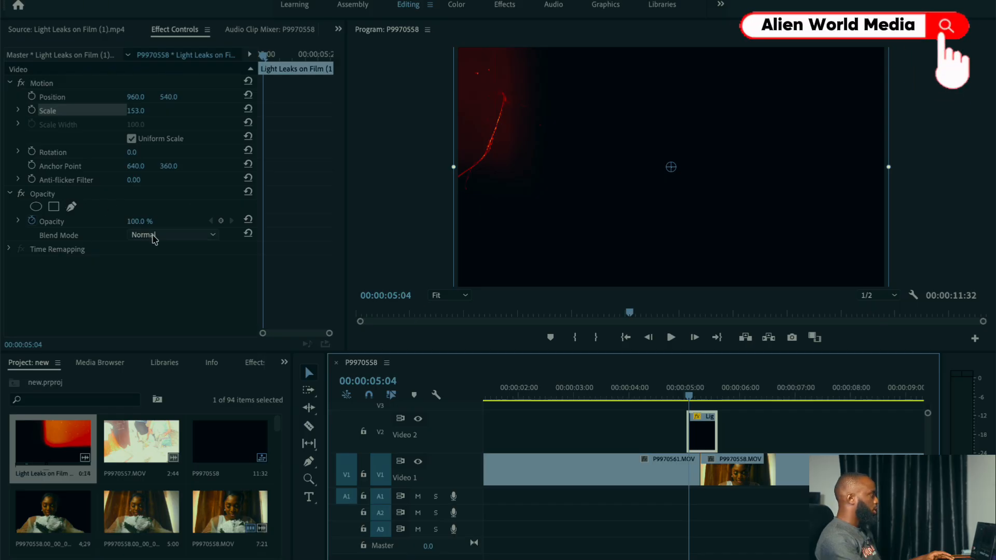
left_click(214, 237)
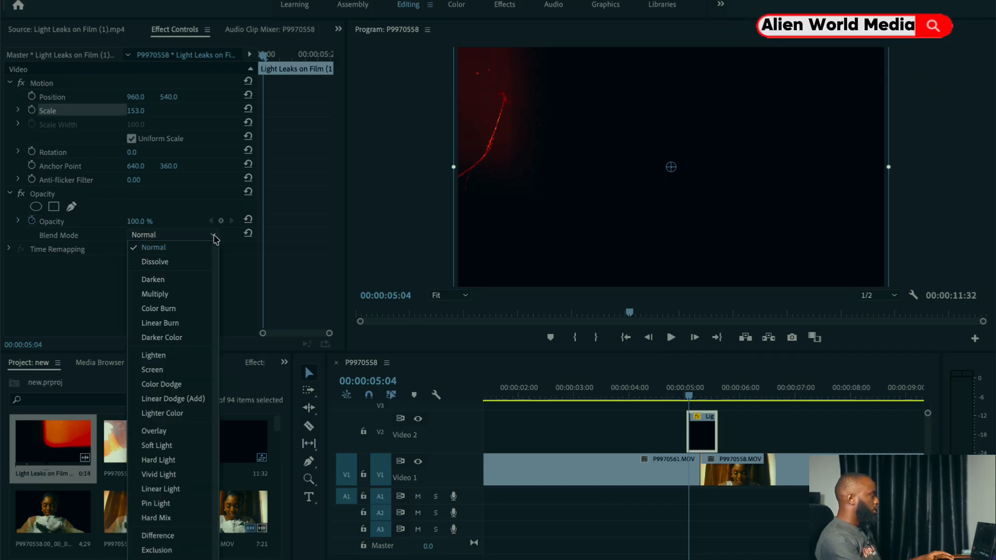
left_click(197, 369)
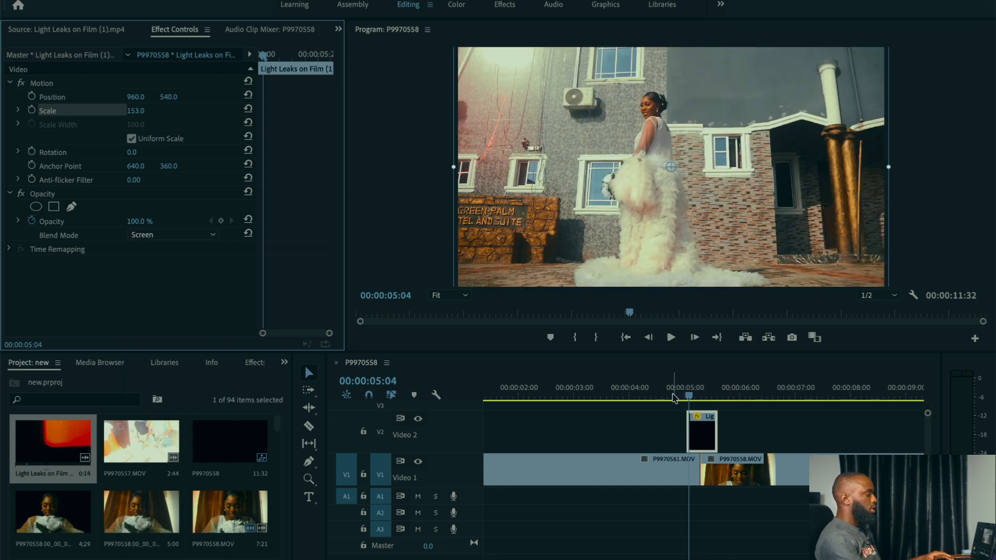
Step: Play the cut repeatedly to review the light leak transition with the Screen blend
key("space")
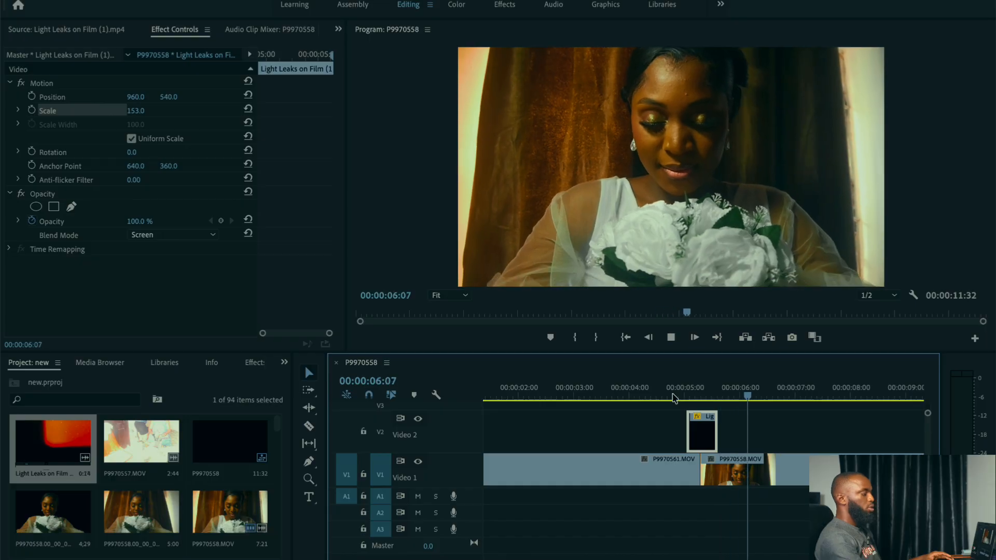
left_click(673, 399)
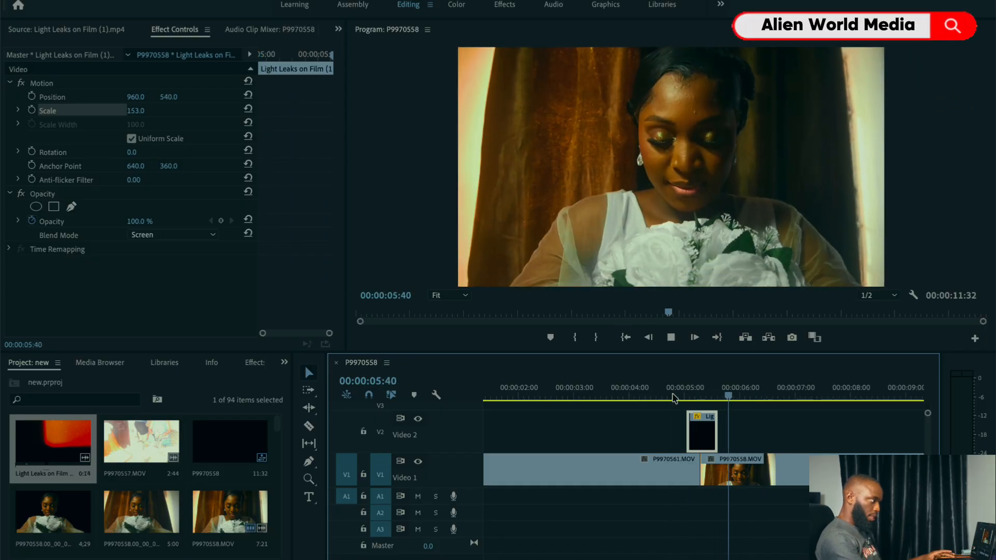
left_click(673, 399)
key("space")
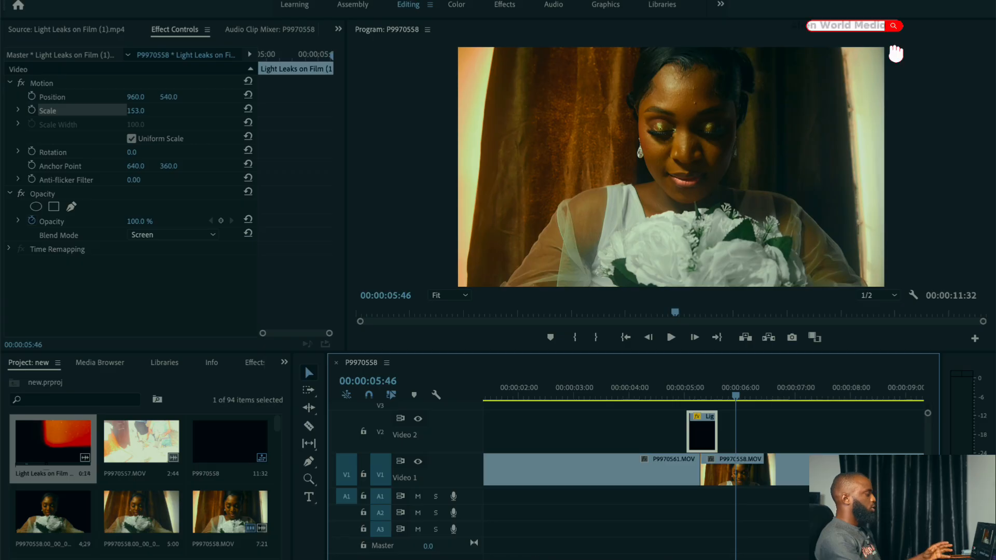
Step: Import the Achalugo song from the computer's Music library into the project
key("minus")
key("minus")
key("minus")
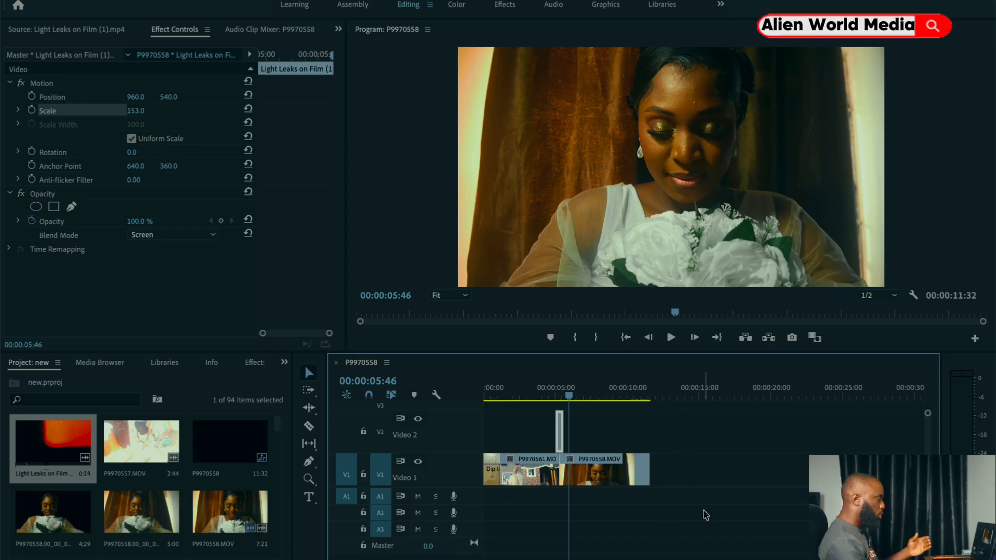
double_click(98, 429)
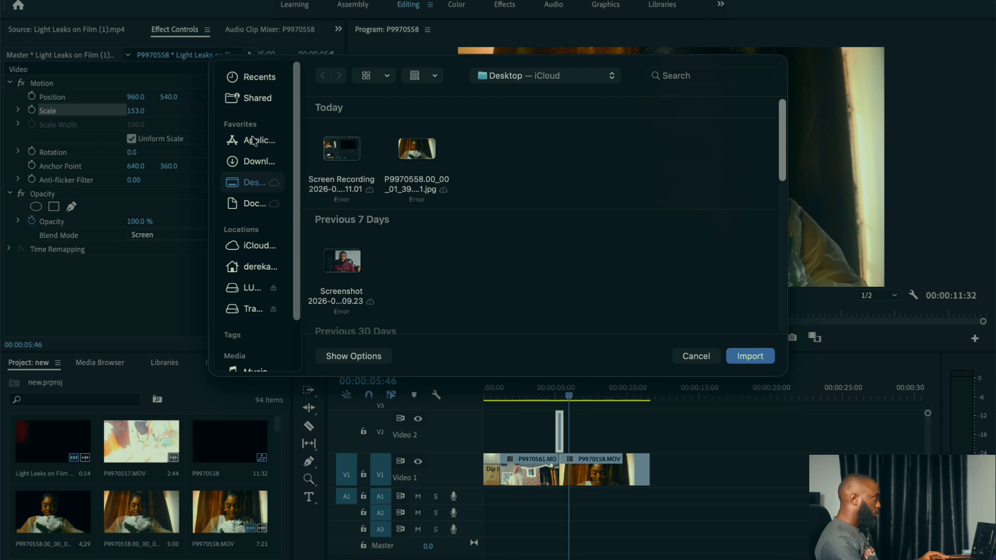
scroll(265, 259, "down", 2)
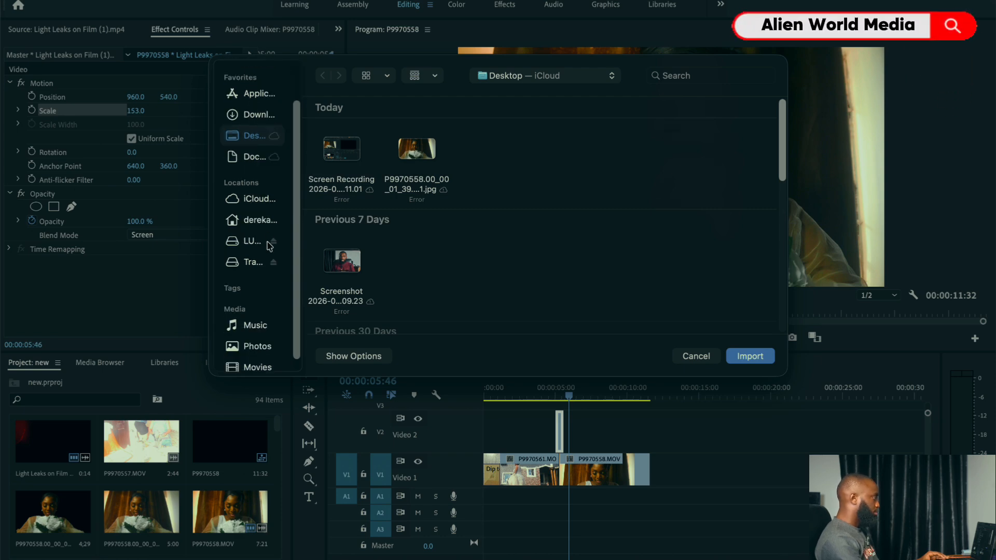
left_click(260, 324)
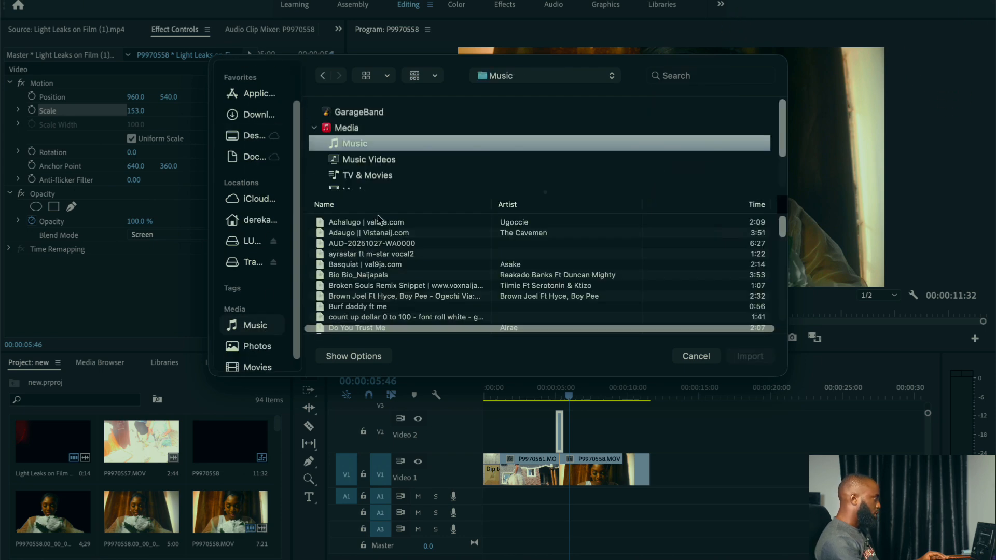
scroll(379, 221, "down", 3)
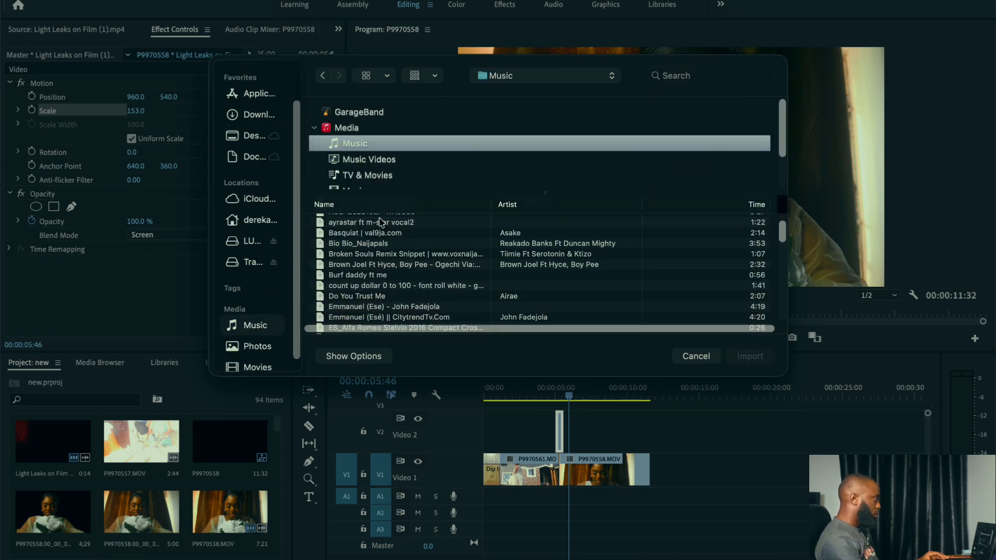
scroll(379, 220, "up", 3)
left_click(378, 222)
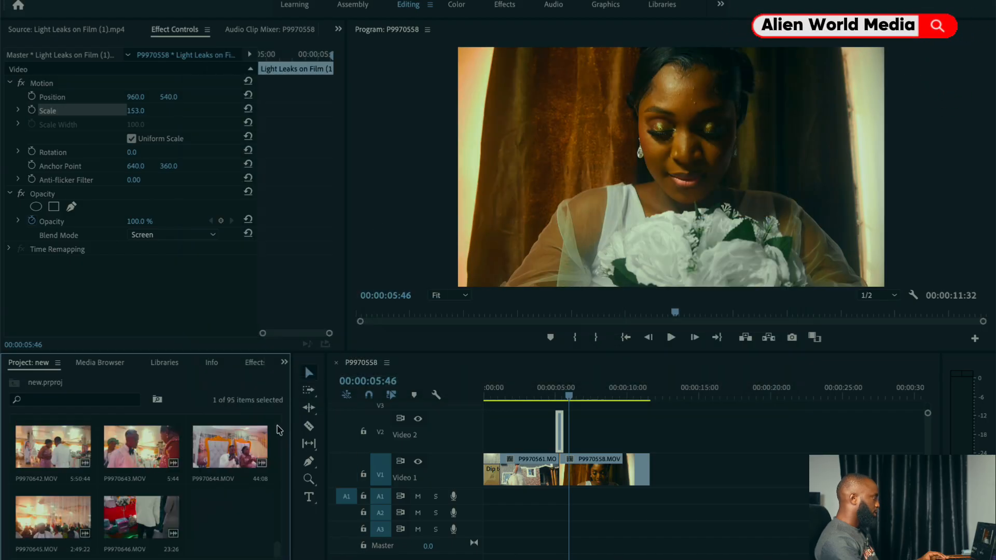
Step: Place the Achalugo song on Audio 1 from the start of the sequence and move the playhead to 00:00:02:31
left_click_drag(277, 549, 272, 387)
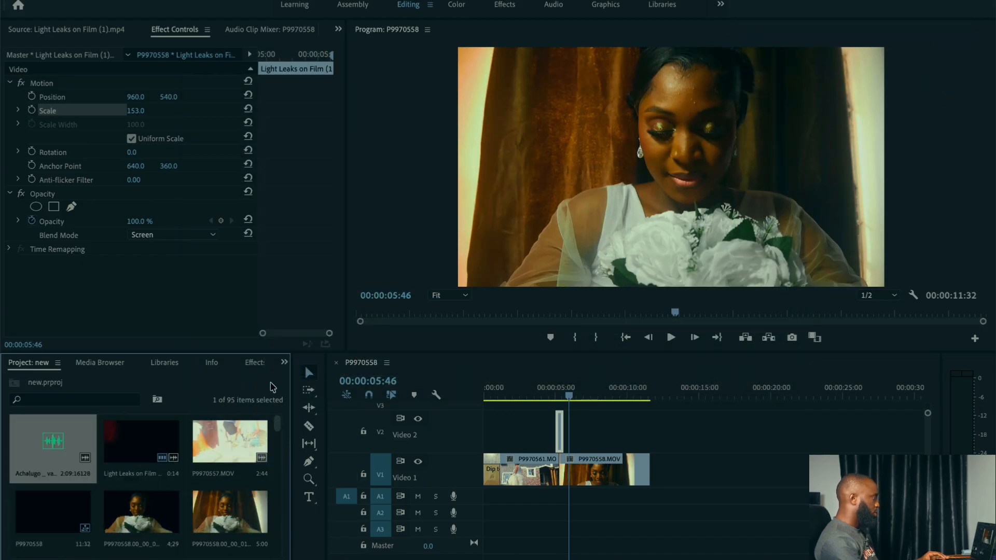
left_click_drag(53, 446, 493, 497)
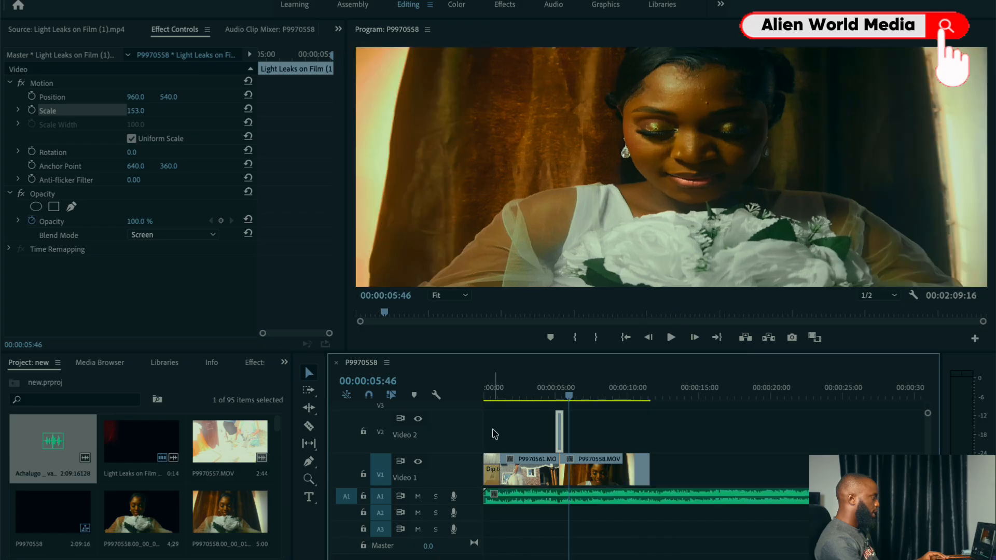
left_click_drag(551, 400, 525, 395)
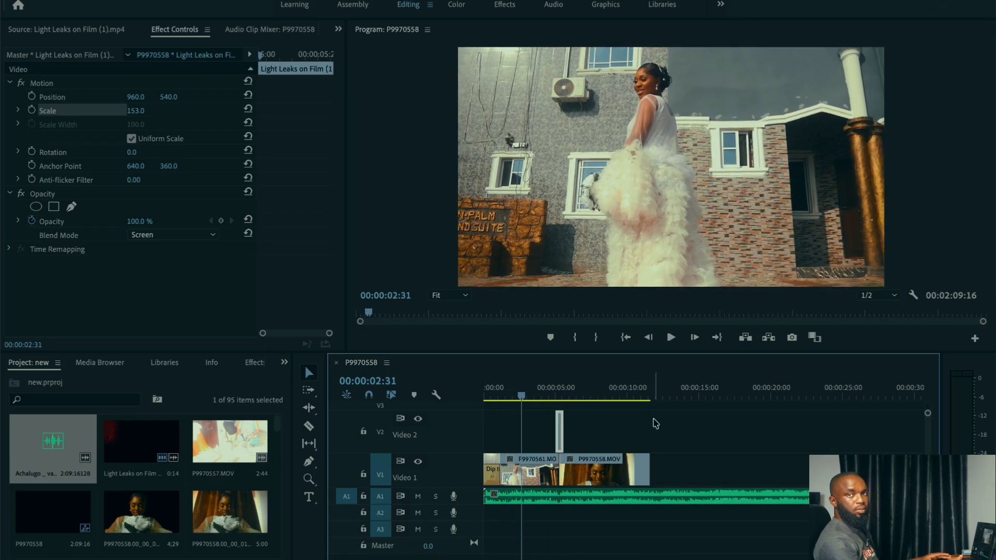